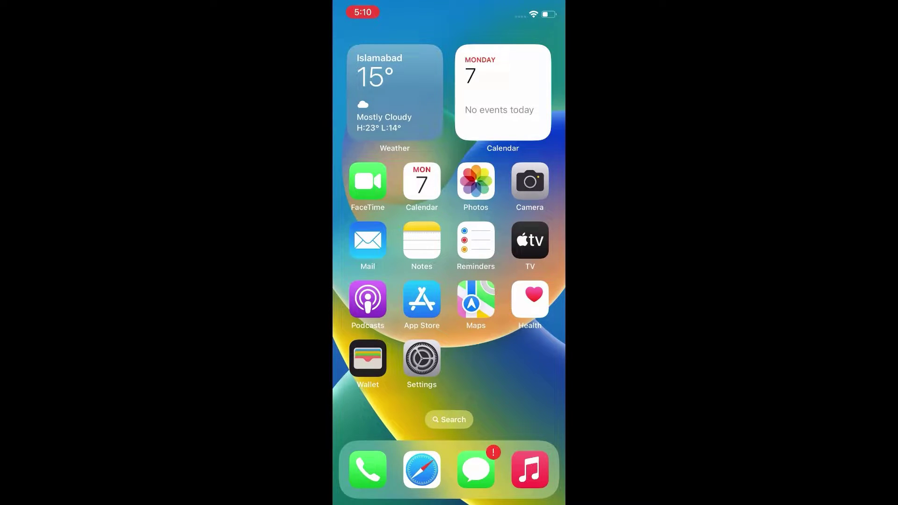
Begin 'Sign in to your iPhone' in Settings and submit the Apple ID email address.
left_click(422, 359)
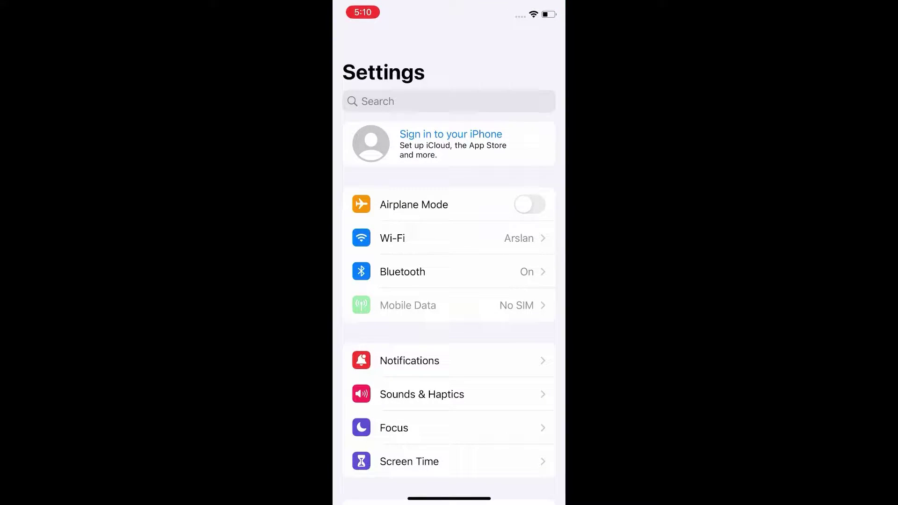
left_click(450, 143)
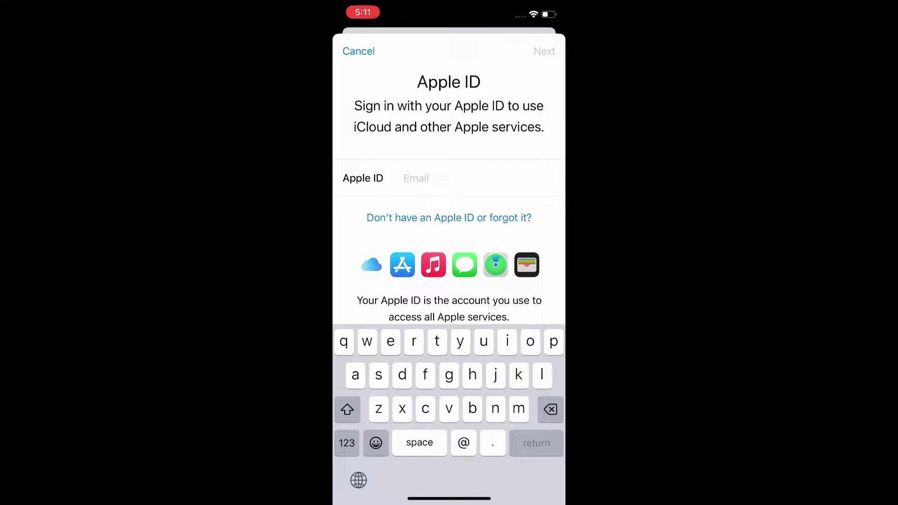
left_click(495, 408)
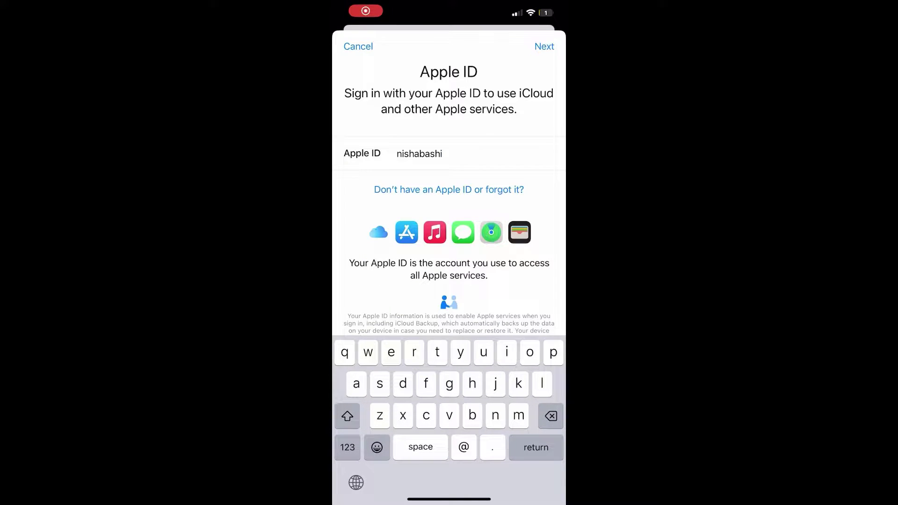
type("r")
left_click(346, 443)
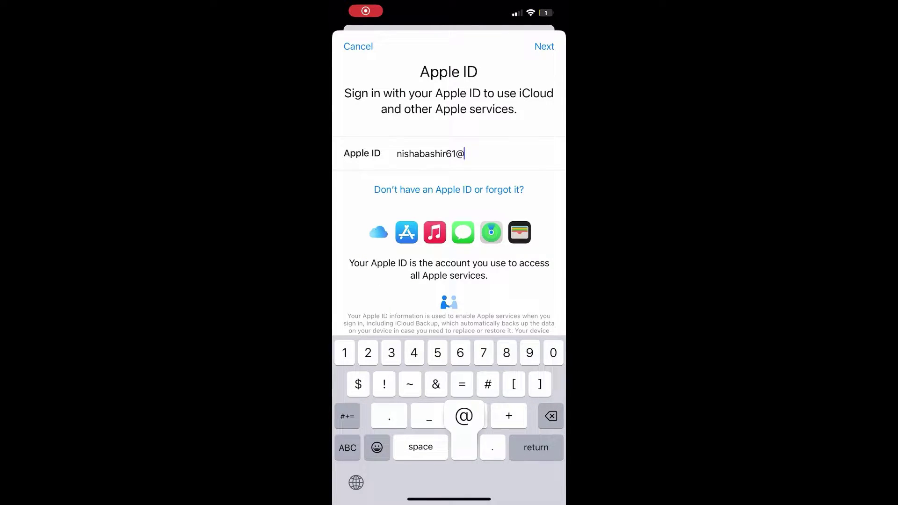
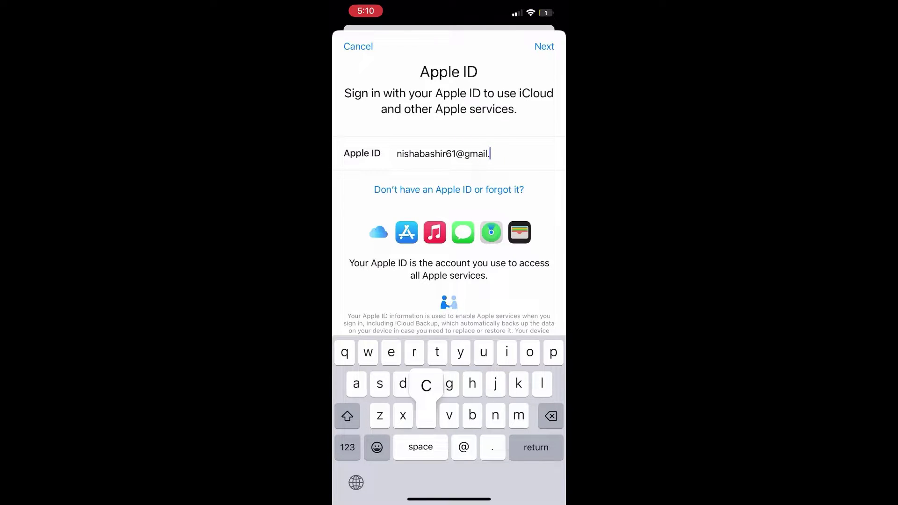
key("Return")
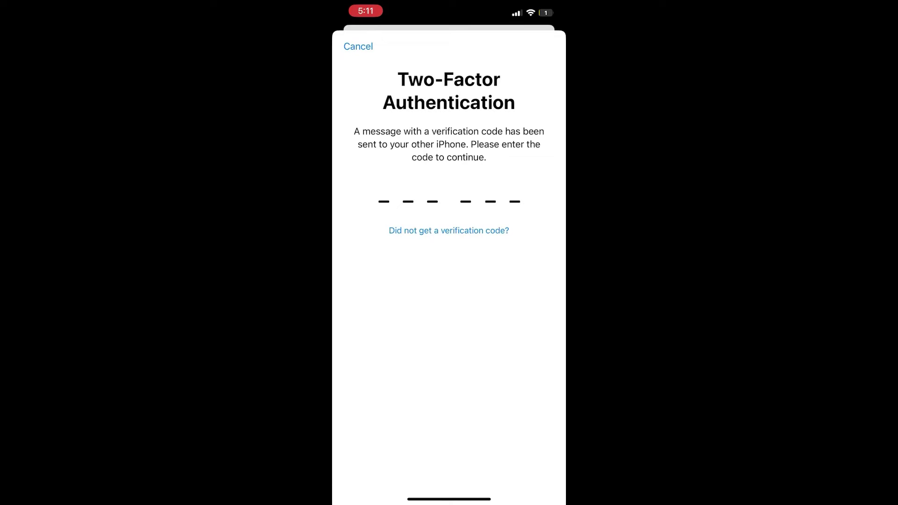
Have the missing verification code texted to the trusted number ending in 03.
left_click(448, 230)
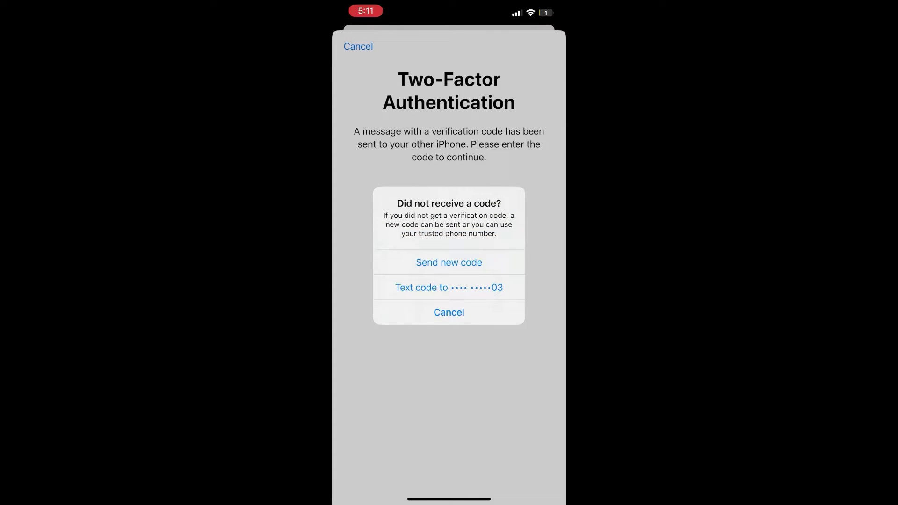
left_click(449, 262)
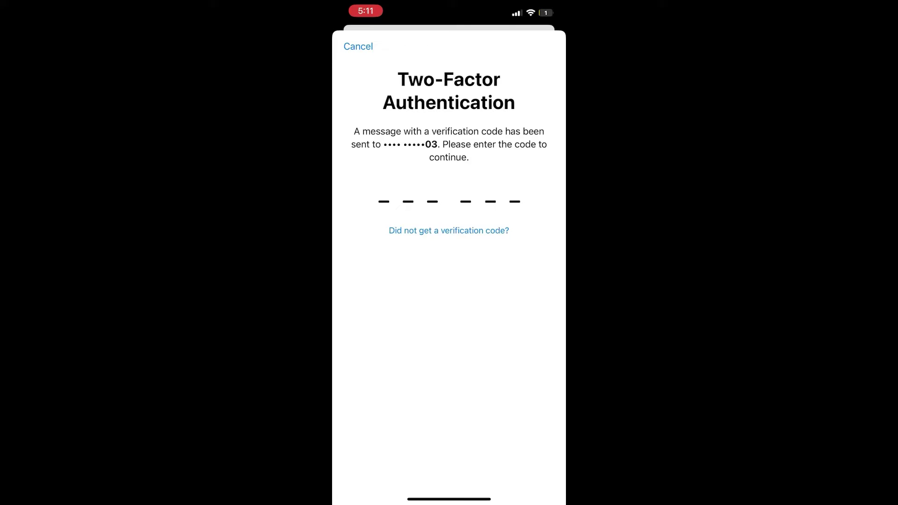
Turn Airplane Mode on and then back off from Control Center.
left_click_drag(534, 13, 534, 281)
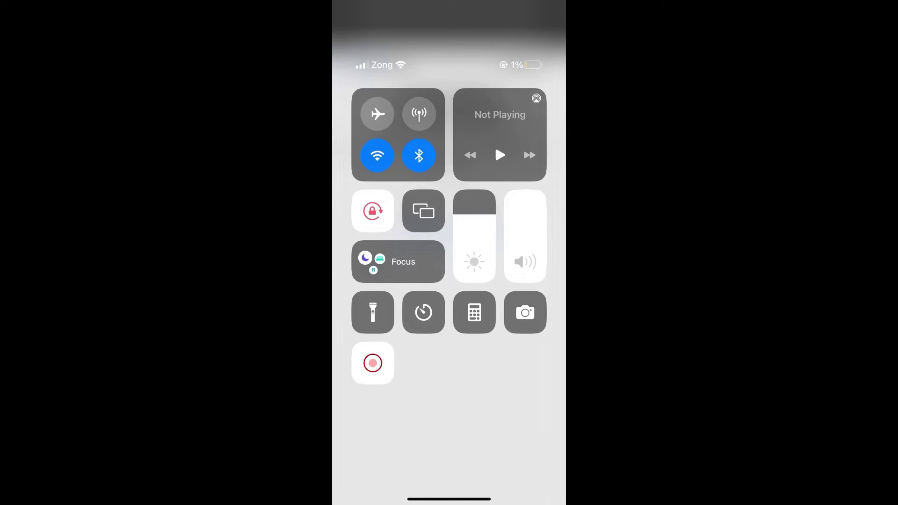
left_click(377, 113)
left_click_drag(449, 495, 449, 210)
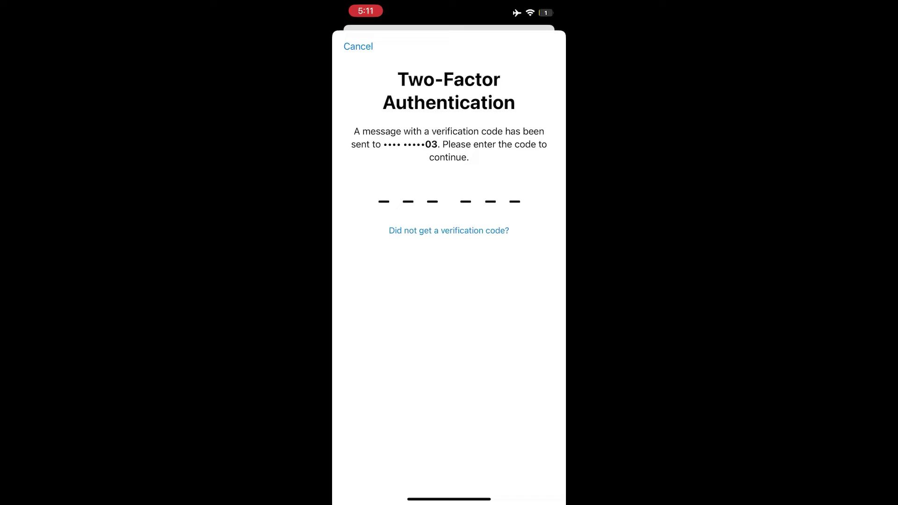
left_click_drag(534, 7, 533, 211)
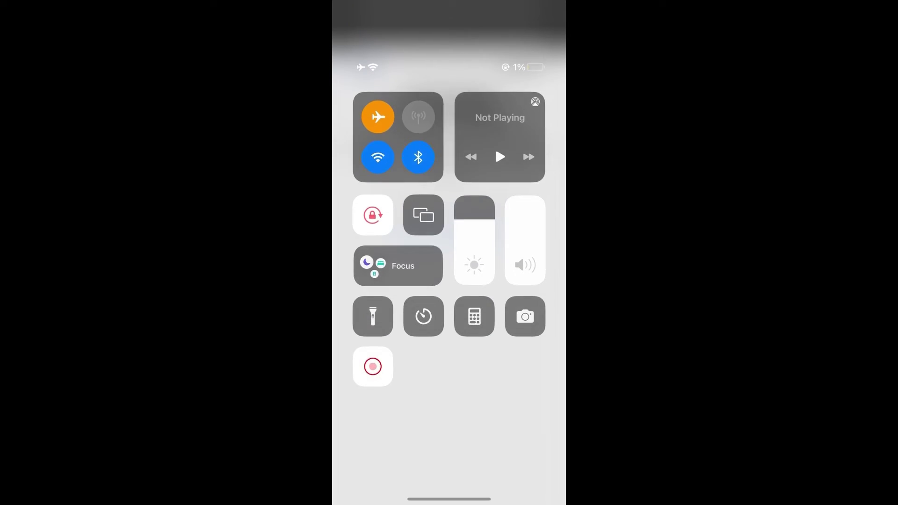
left_click(378, 114)
Back on the verification screen, request a new verification code.
left_click(477, 421)
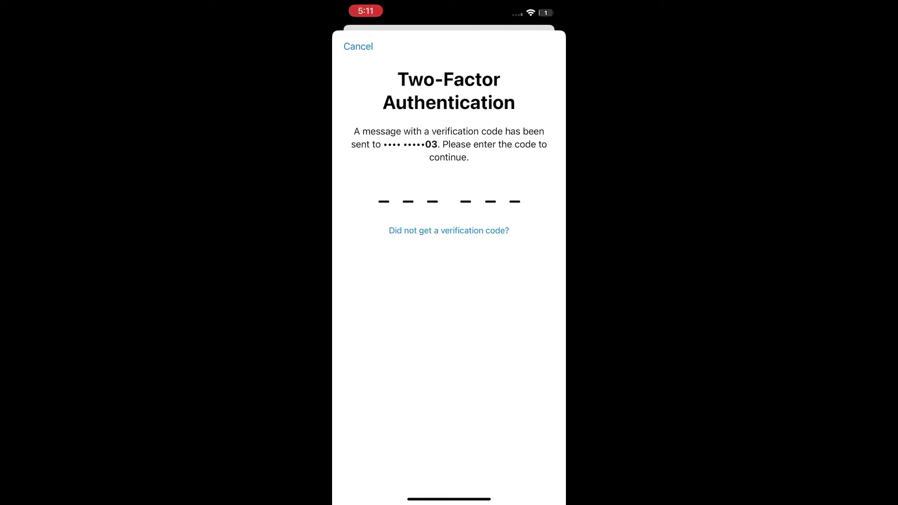
left_click(449, 231)
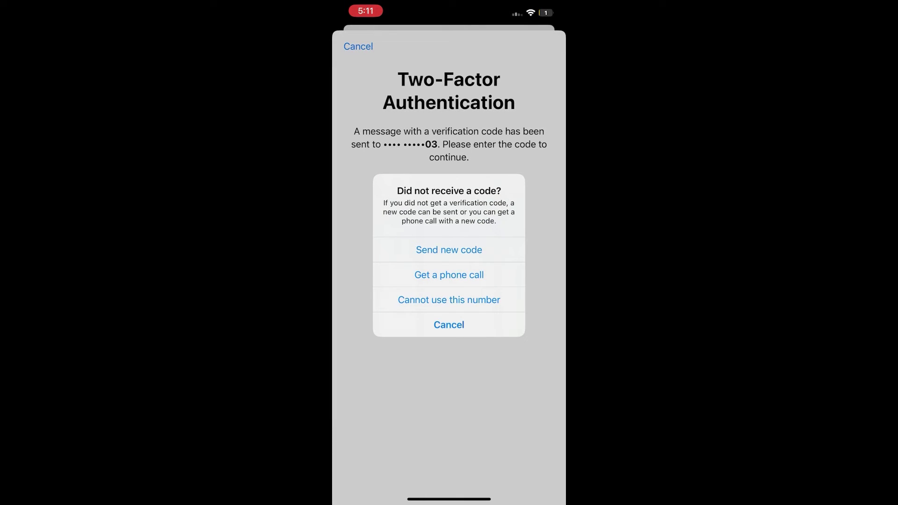
left_click(450, 324)
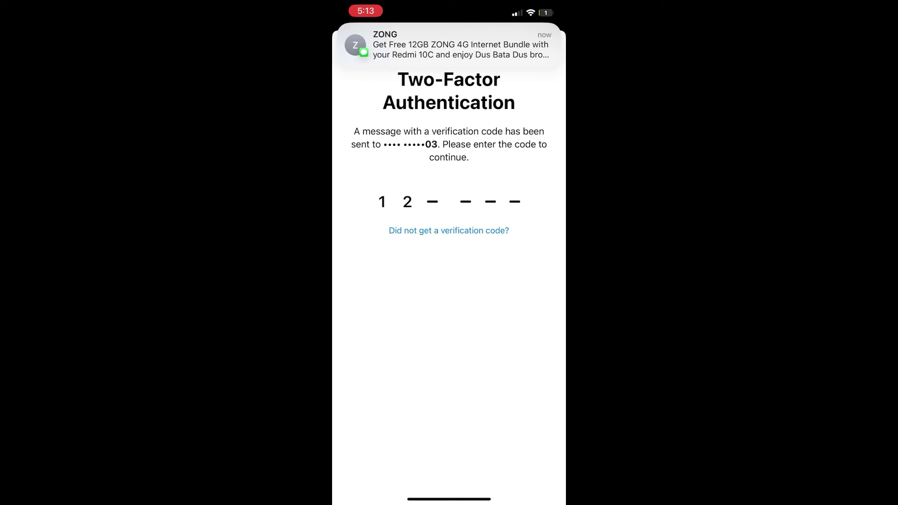
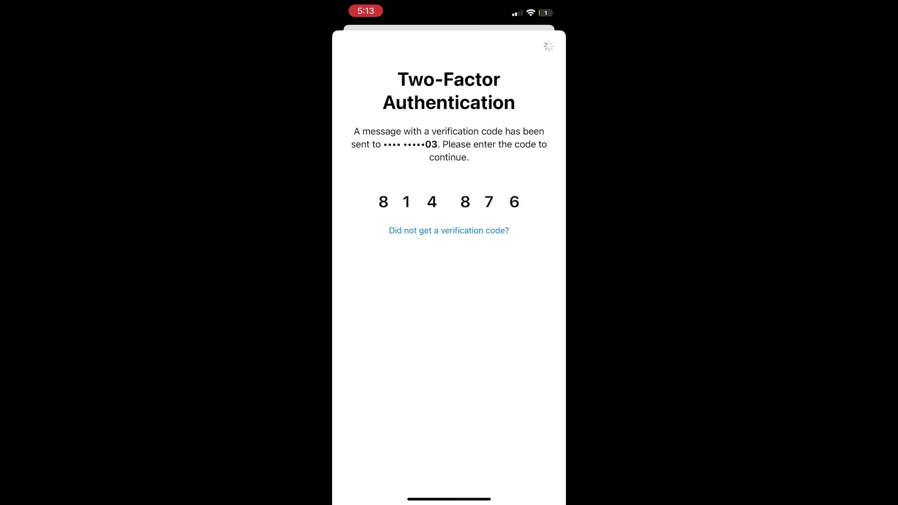